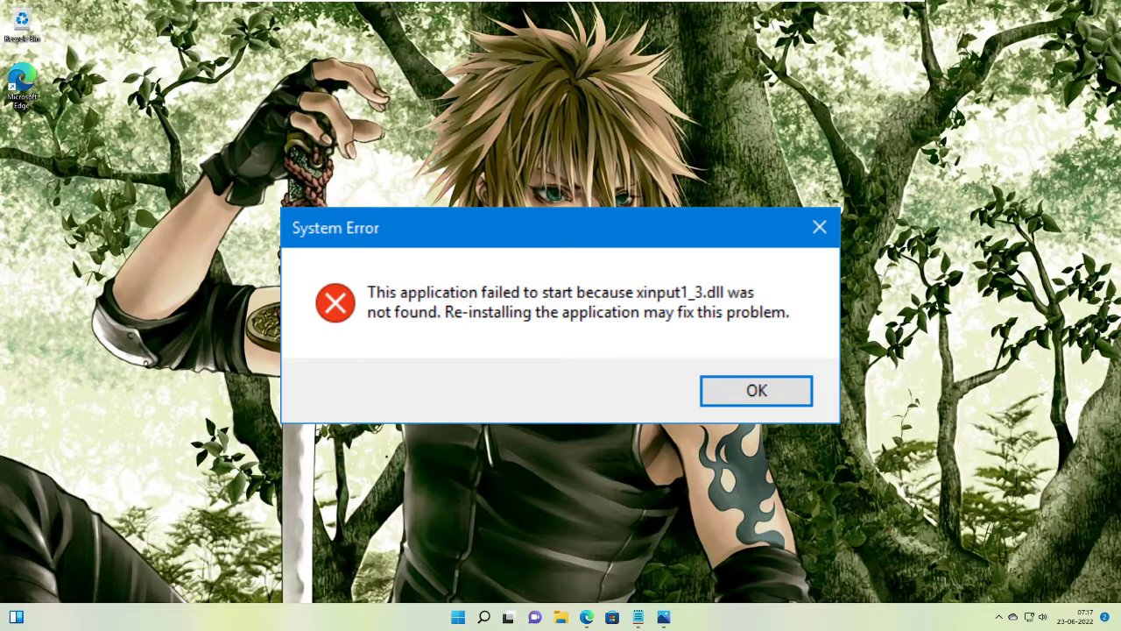
Step: Dismiss the missing xinput1_3.dll System Error message
key("Return")
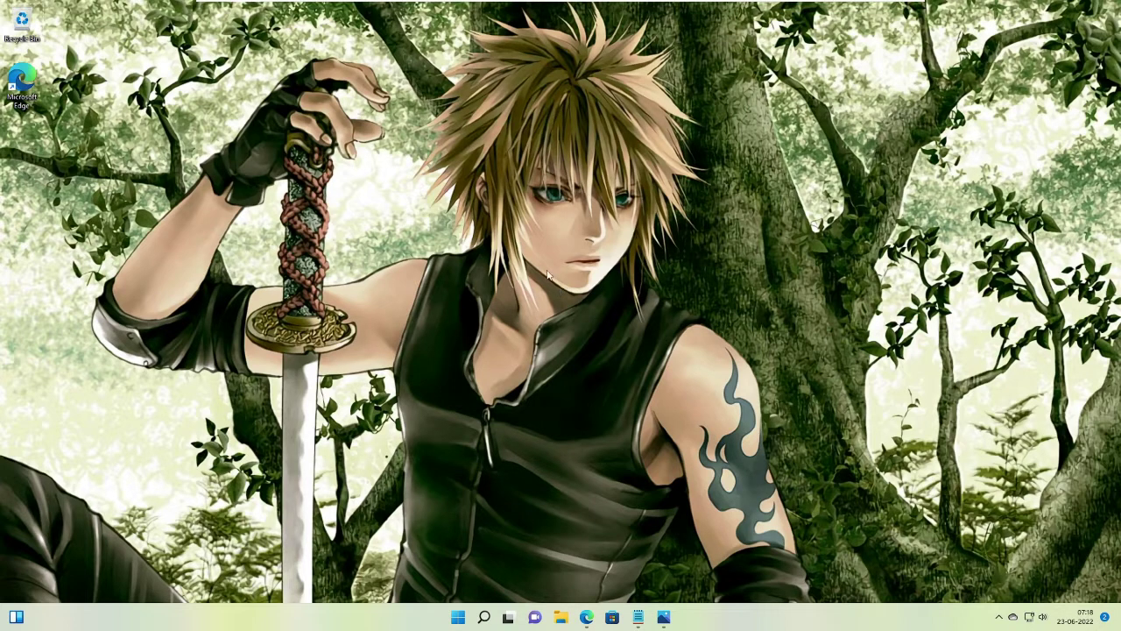
Step: Manually download dxwebsetup.exe in Edge and launch it with administrator approval
left_click(586, 617)
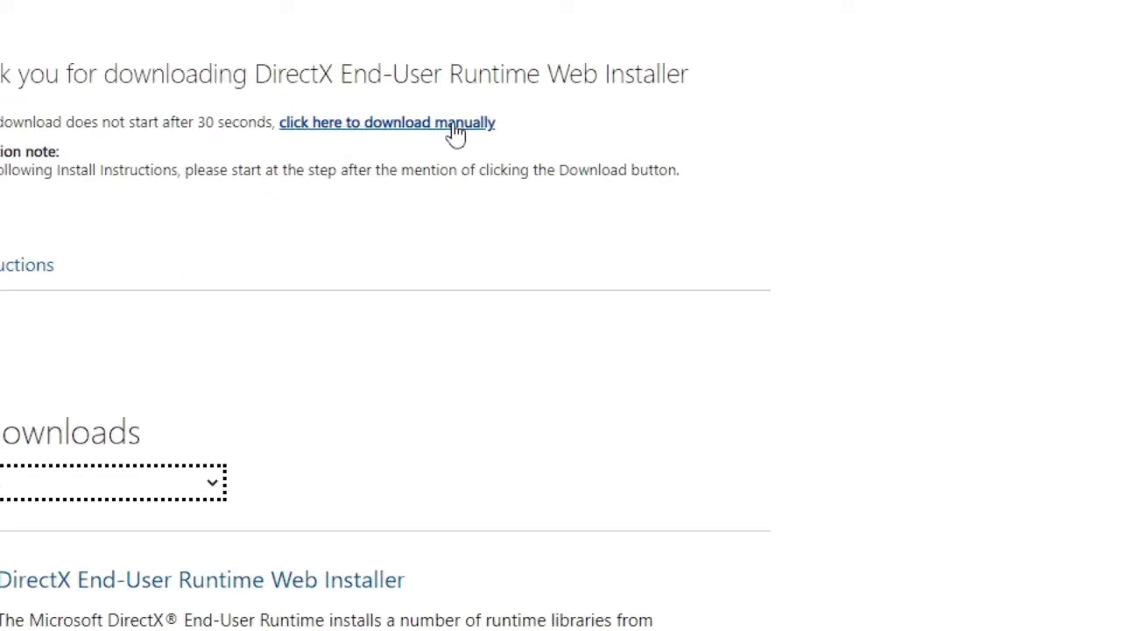
left_click(455, 130)
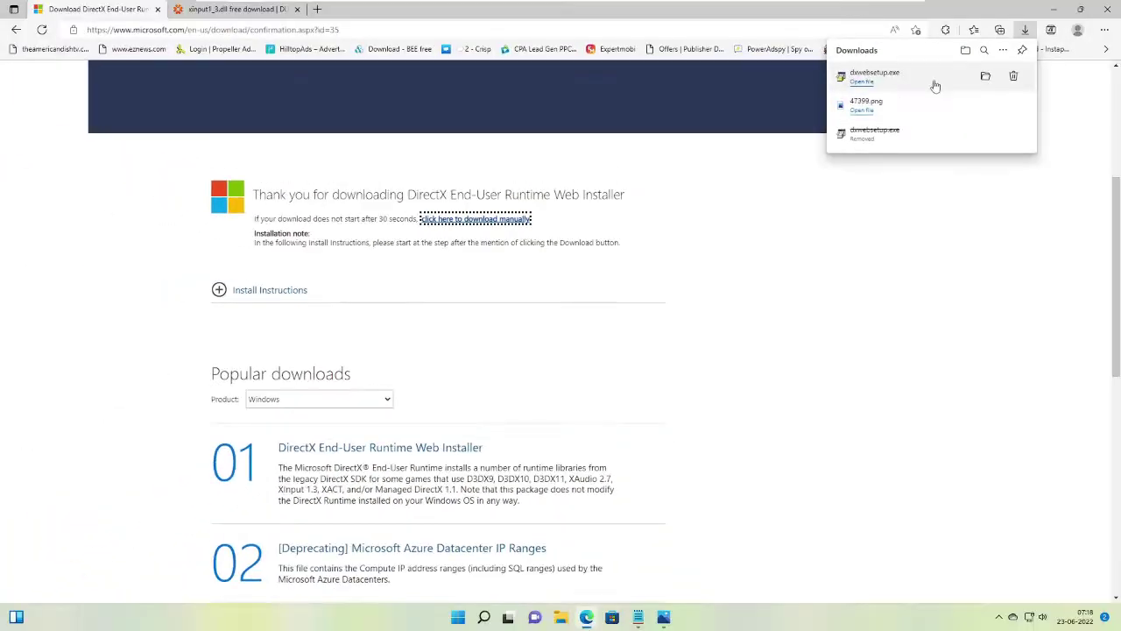
left_click(864, 82)
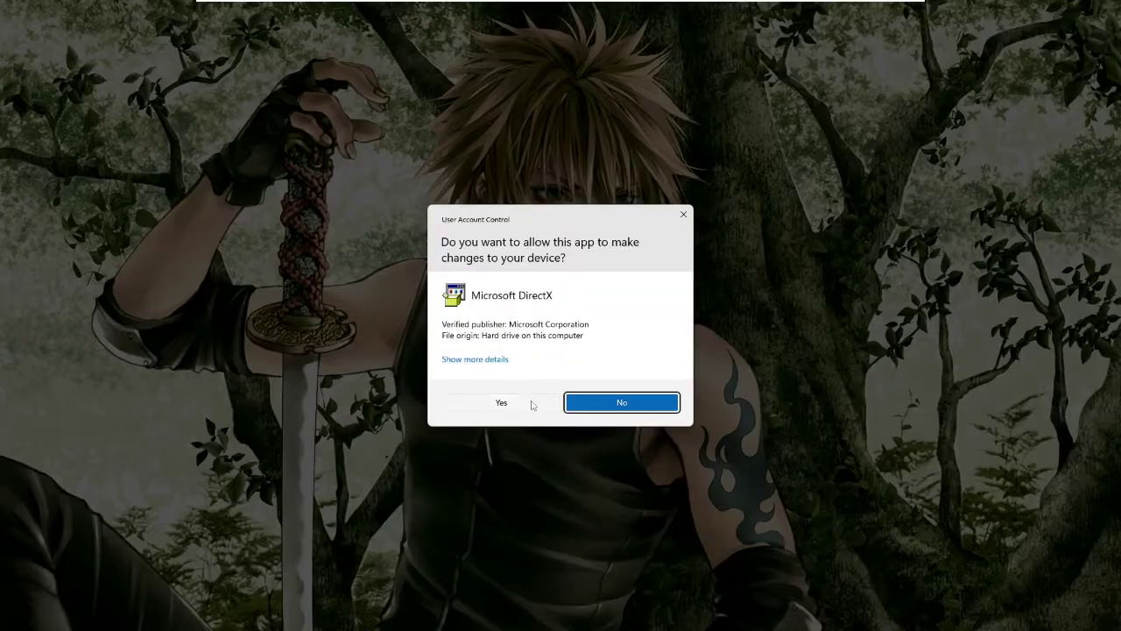
left_click(531, 404)
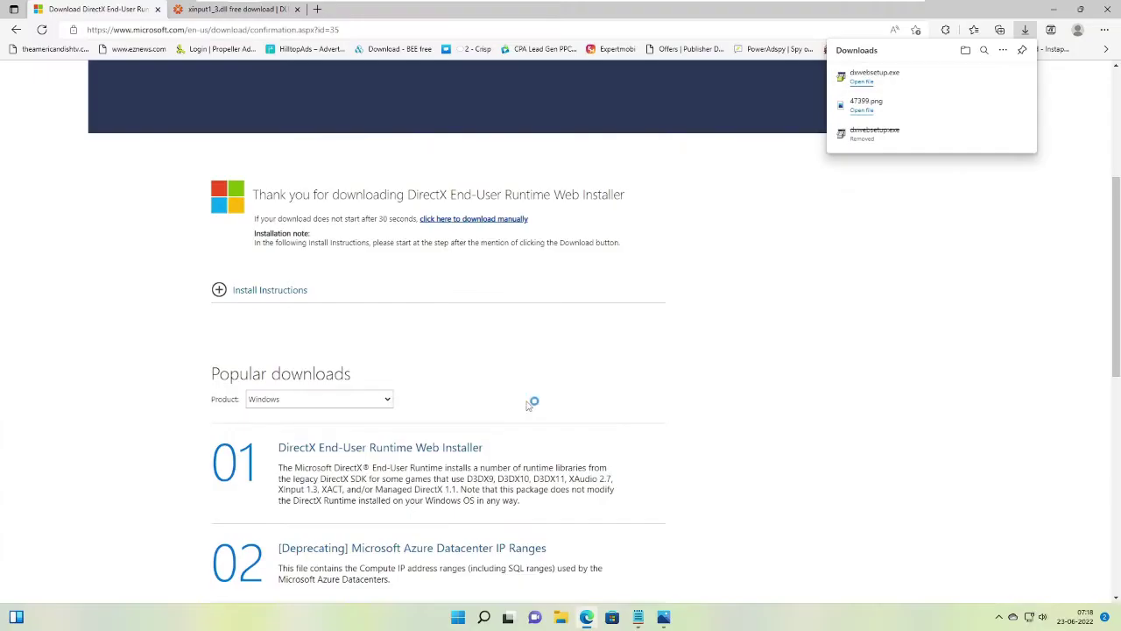
Step: Accept the DirectX licence agreement and continue past the Bing Bar offer
left_click(208, 231)
left_click(270, 273)
left_click(273, 271)
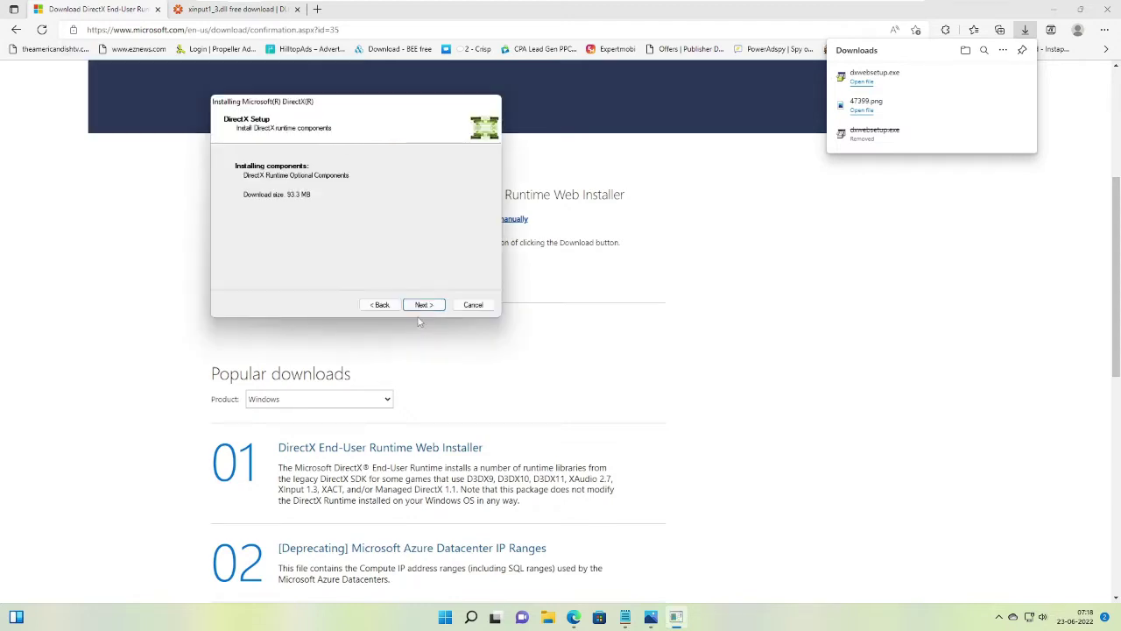
Step: Download and install the 93.3 MB DirectX runtime components, then finish the wizard
left_click(423, 306)
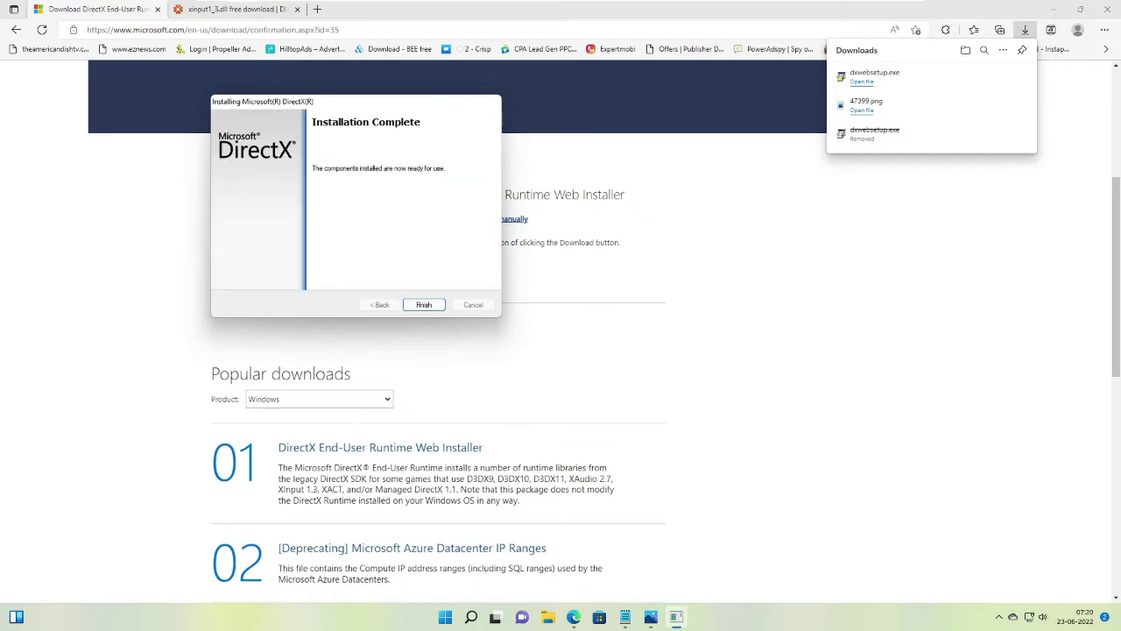
left_click(424, 305)
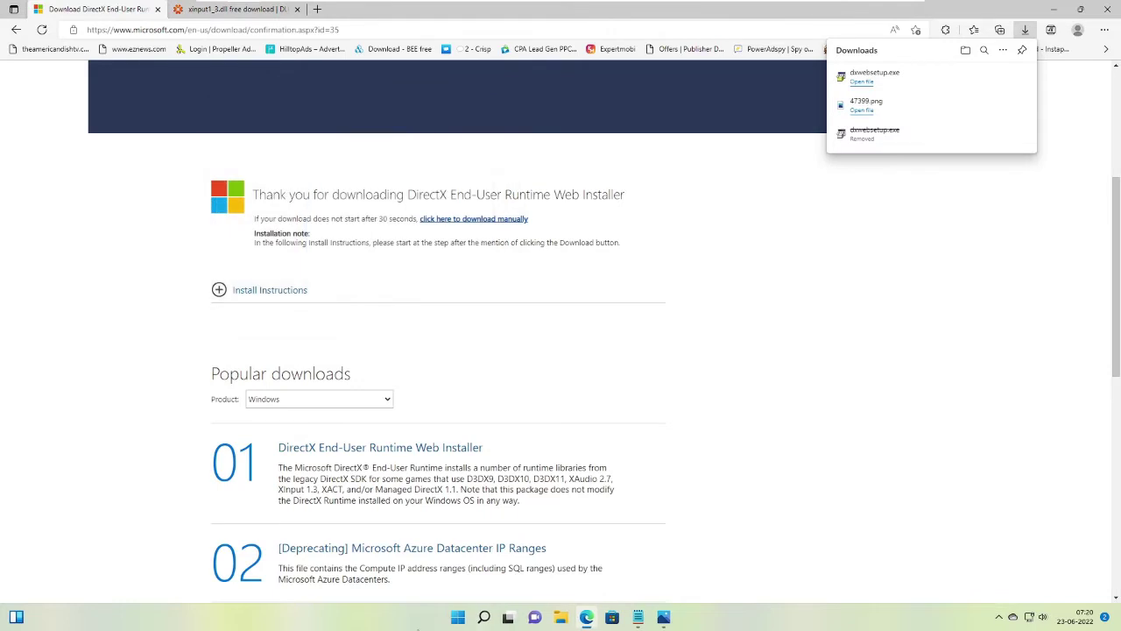
Step: Search for cmd and launch Command Prompt as administrator, approving the UAC prompt
mouse_move(506, 616)
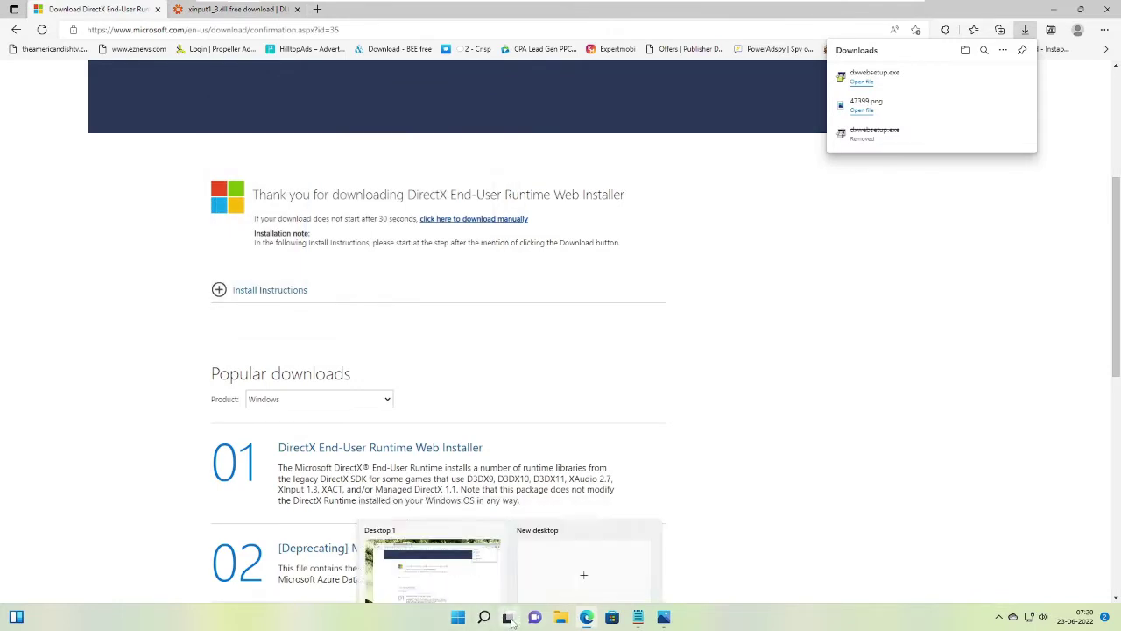
left_click(483, 618)
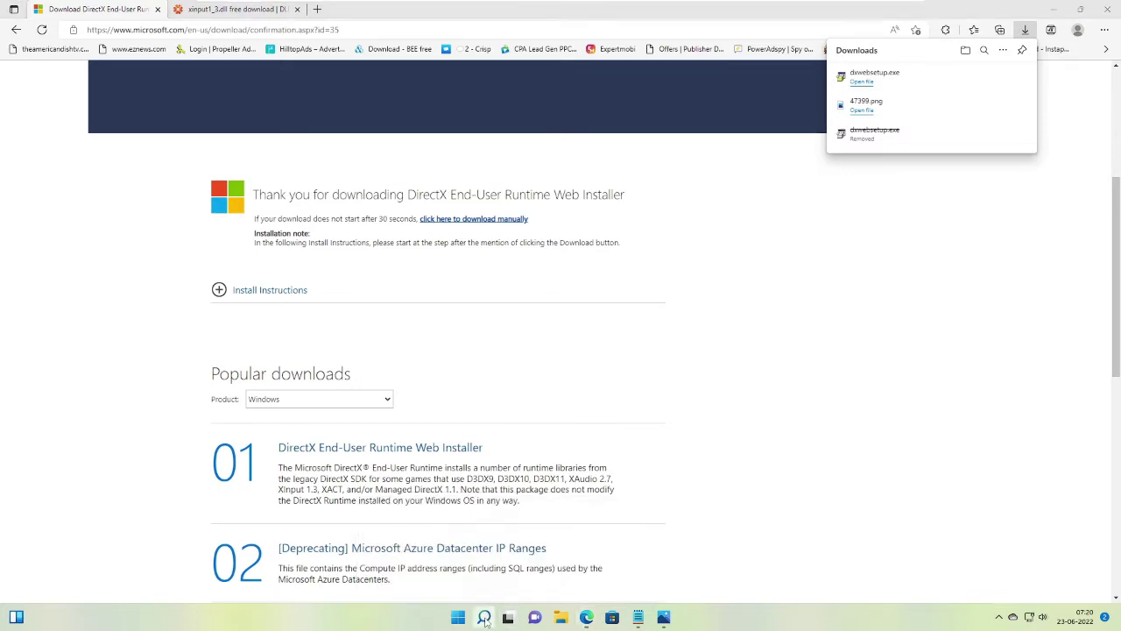
type("cmd")
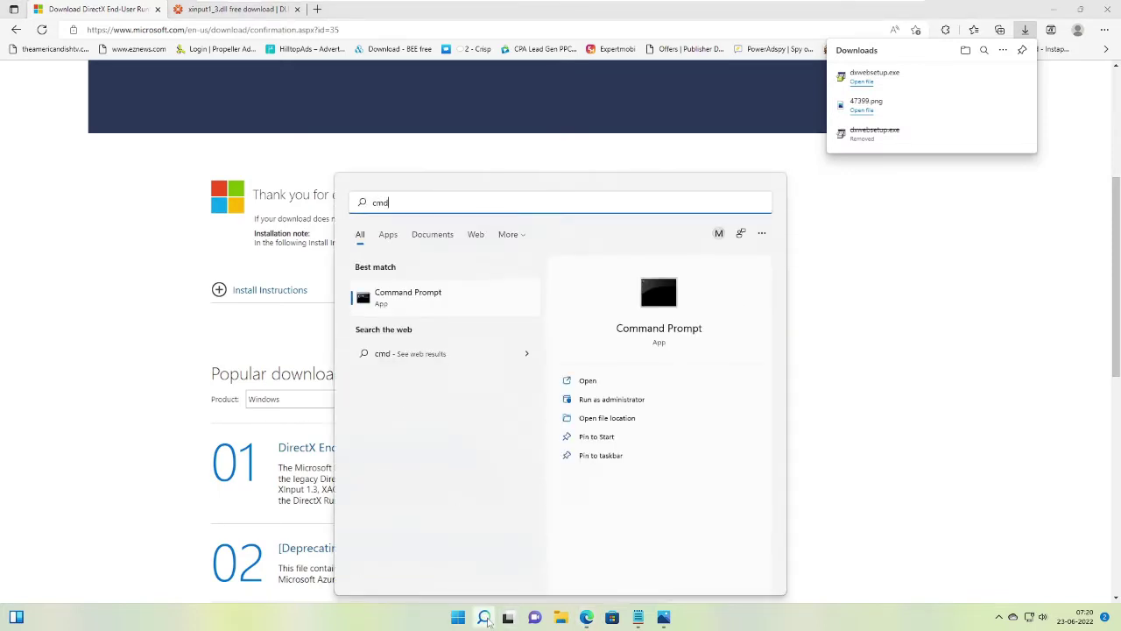
left_click(622, 399)
left_click(622, 396)
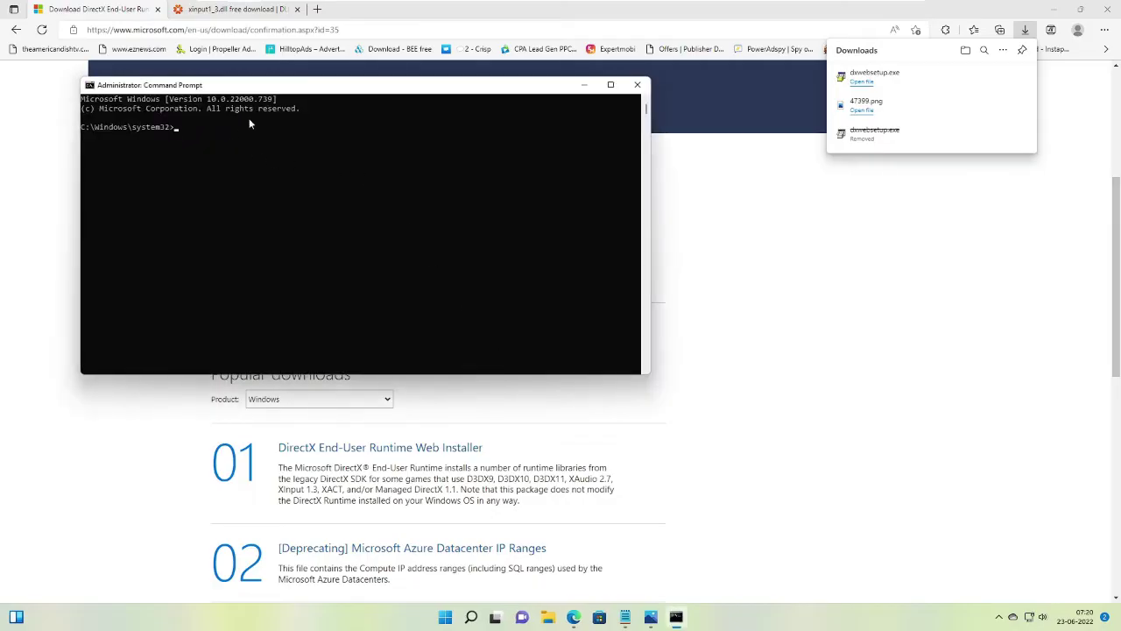
Step: Run regsvr32 xinput1_3.dll and dismiss the DllRegisterServer entry-point-not-found error
left_click_drag(263, 85, 515, 150)
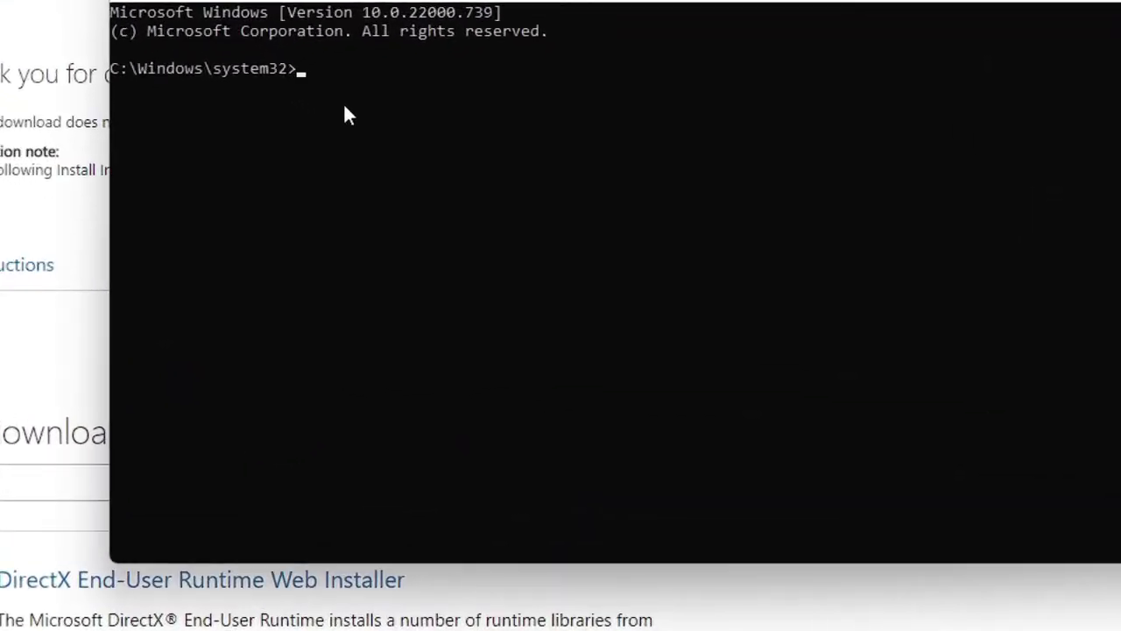
type("regsvr32 xinput1_3.dll")
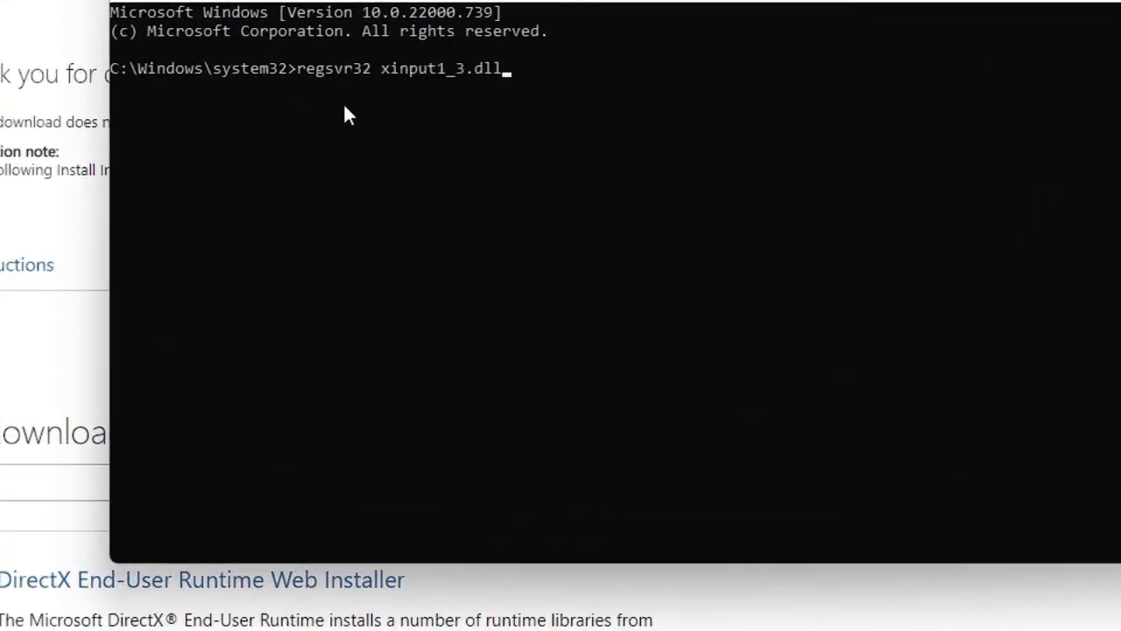
key("Return")
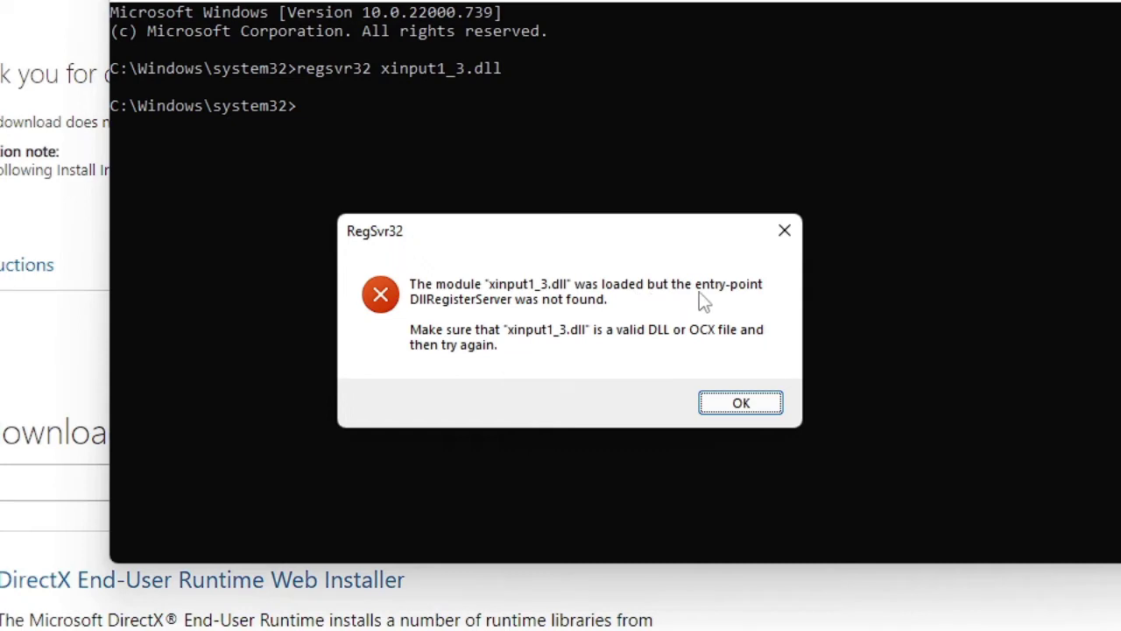
left_click(742, 407)
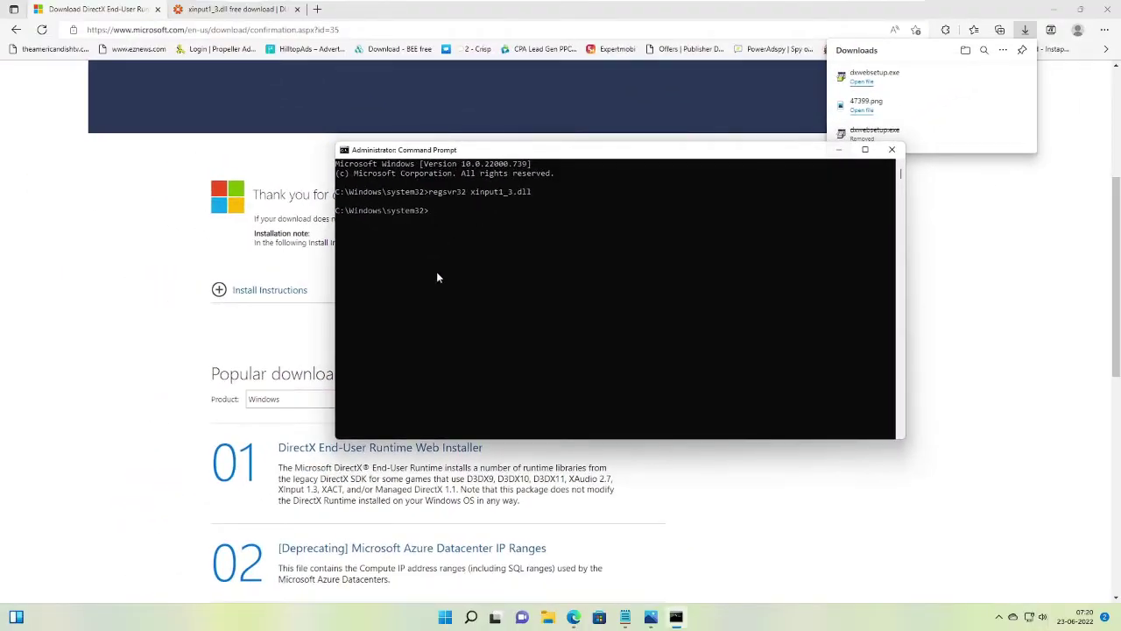
Step: Download the 64-bit 9.15.779.0 xinput1_3.zip from dll-files.com and open it
left_click(839, 150)
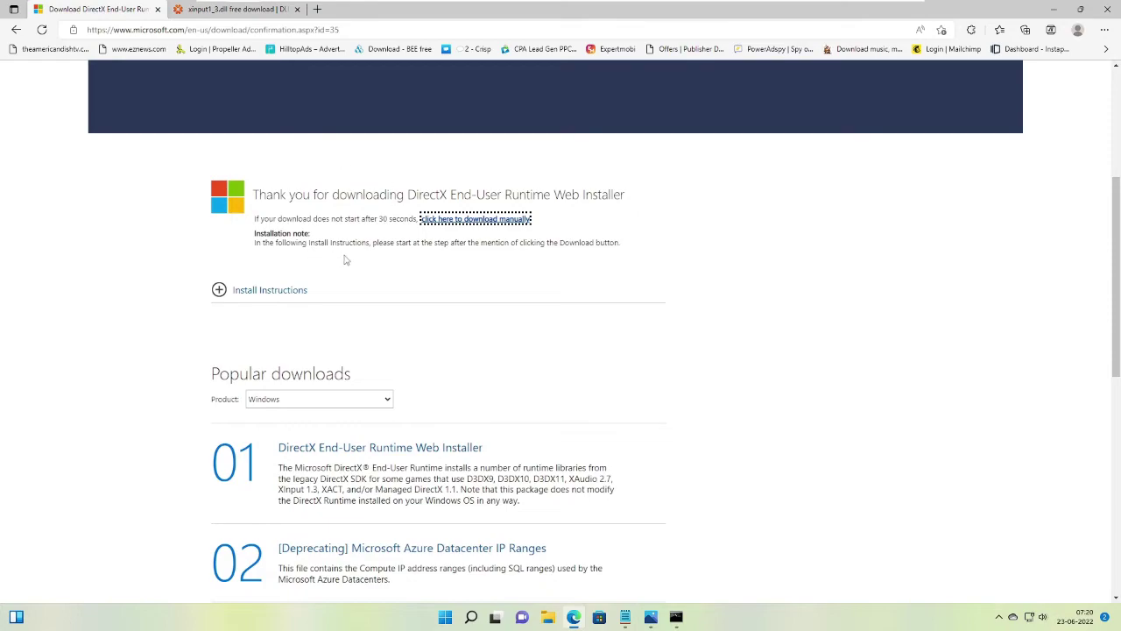
key("ctrl+Tab")
scroll(415, 391, "down", 2)
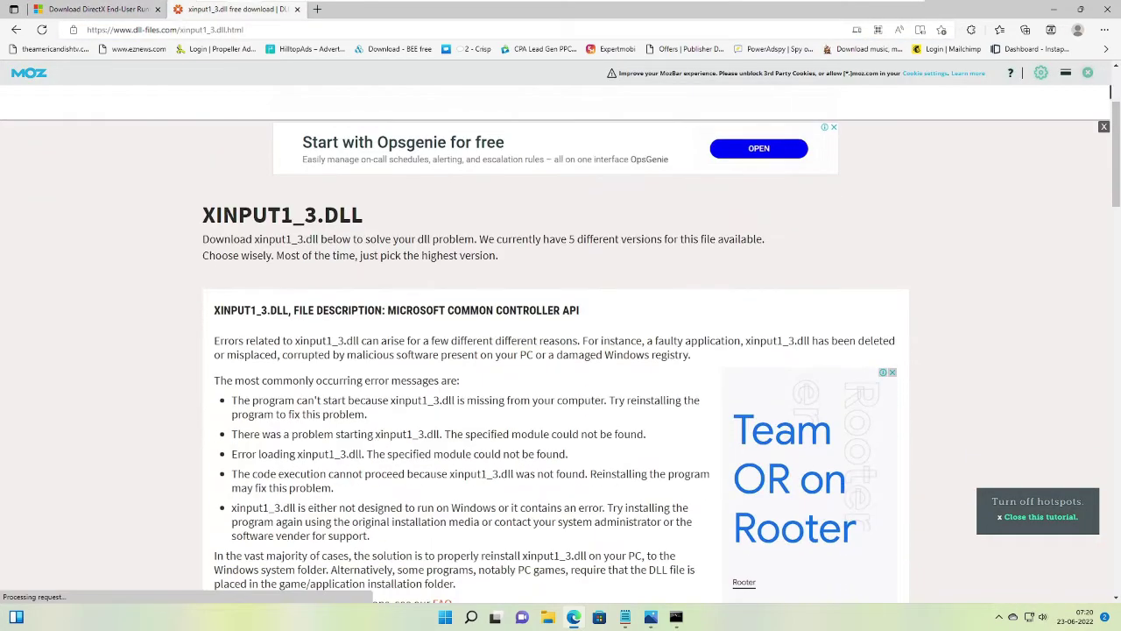
scroll(395, 353, "down", 3)
scroll(395, 353, "down", 15)
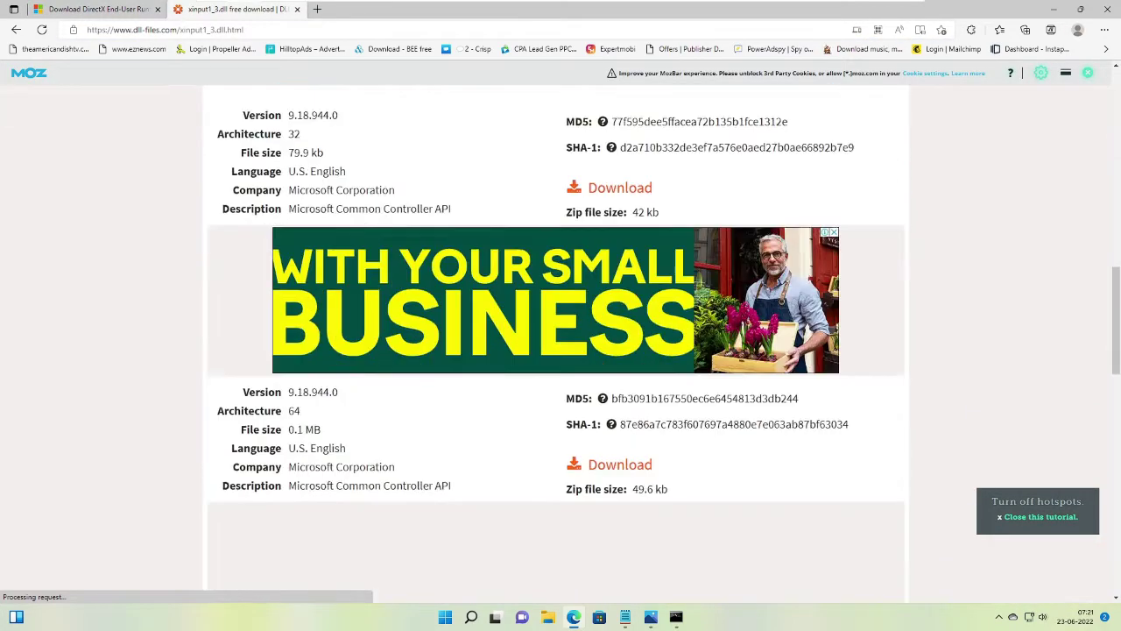
scroll(392, 352, "down", 2)
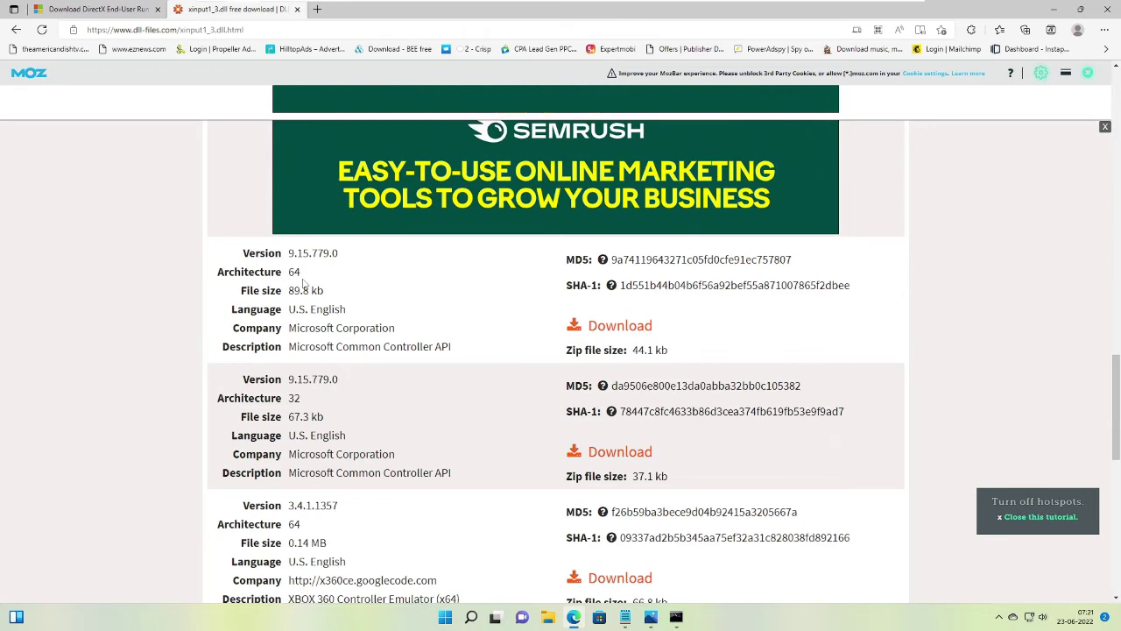
left_click(604, 332)
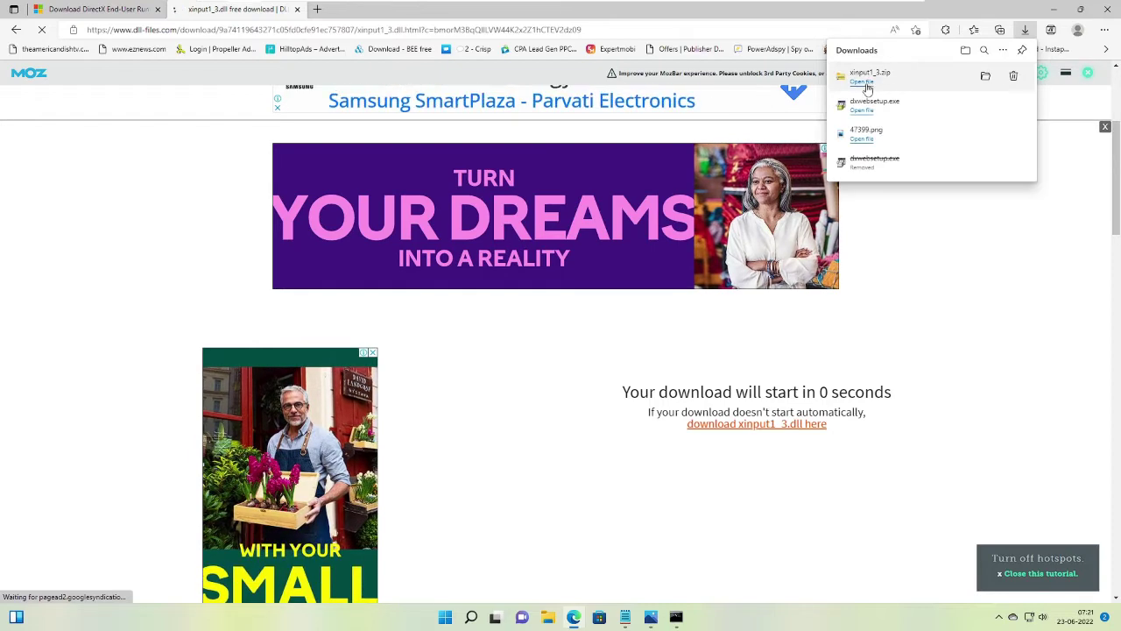
left_click(863, 84)
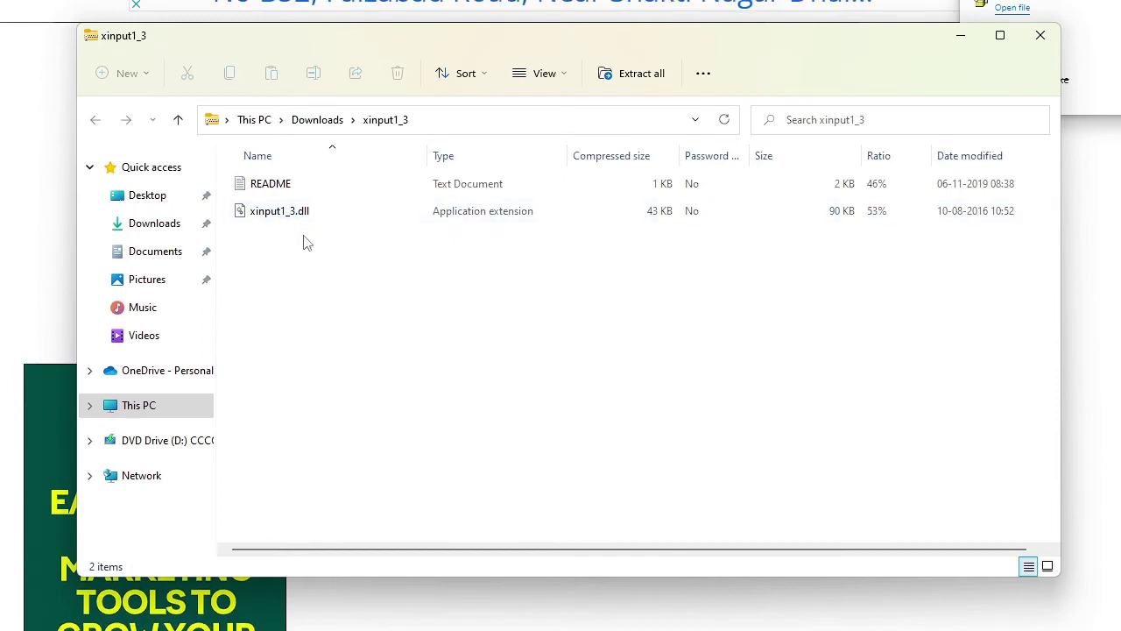
Step: Copy xinput1_3.dll from inside the xinput1_3.zip archive
left_click(283, 218)
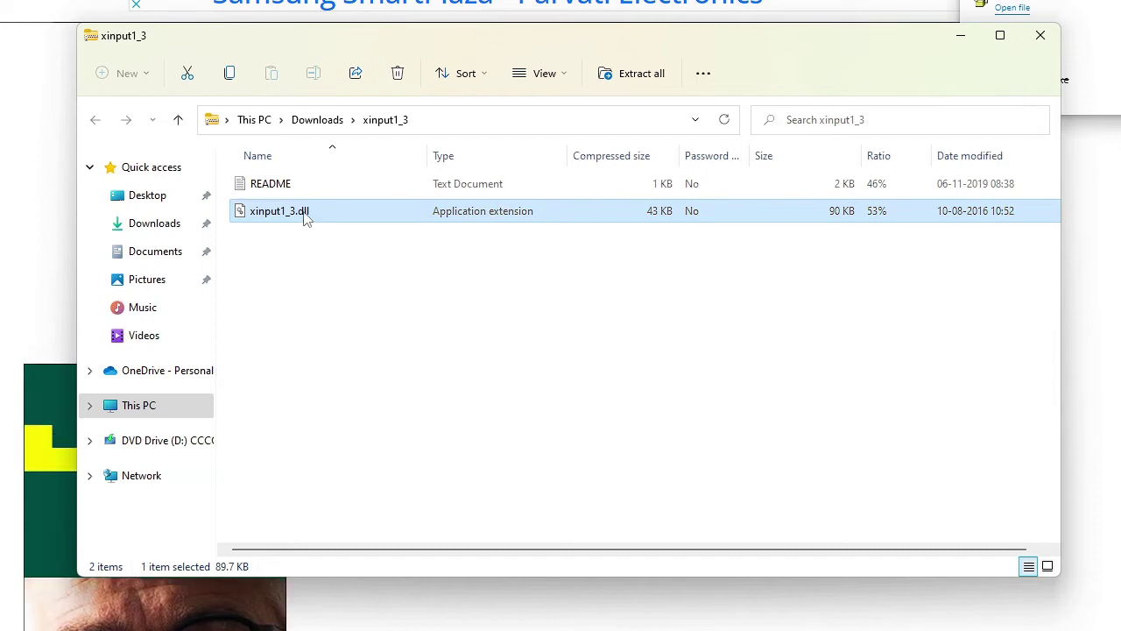
right_click(304, 218)
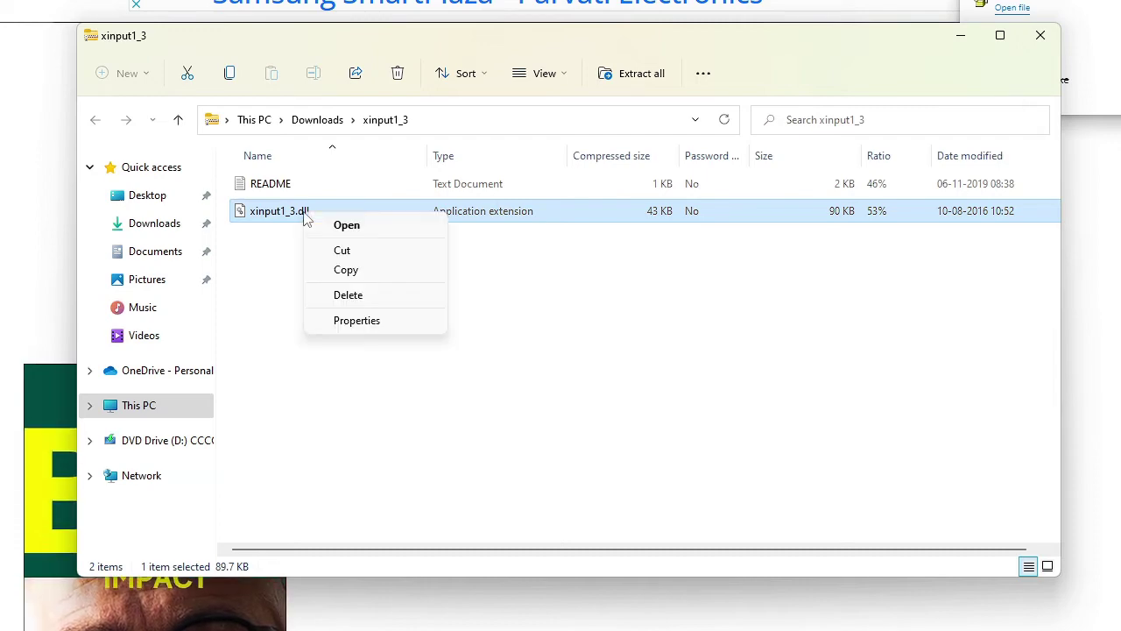
left_click(376, 274)
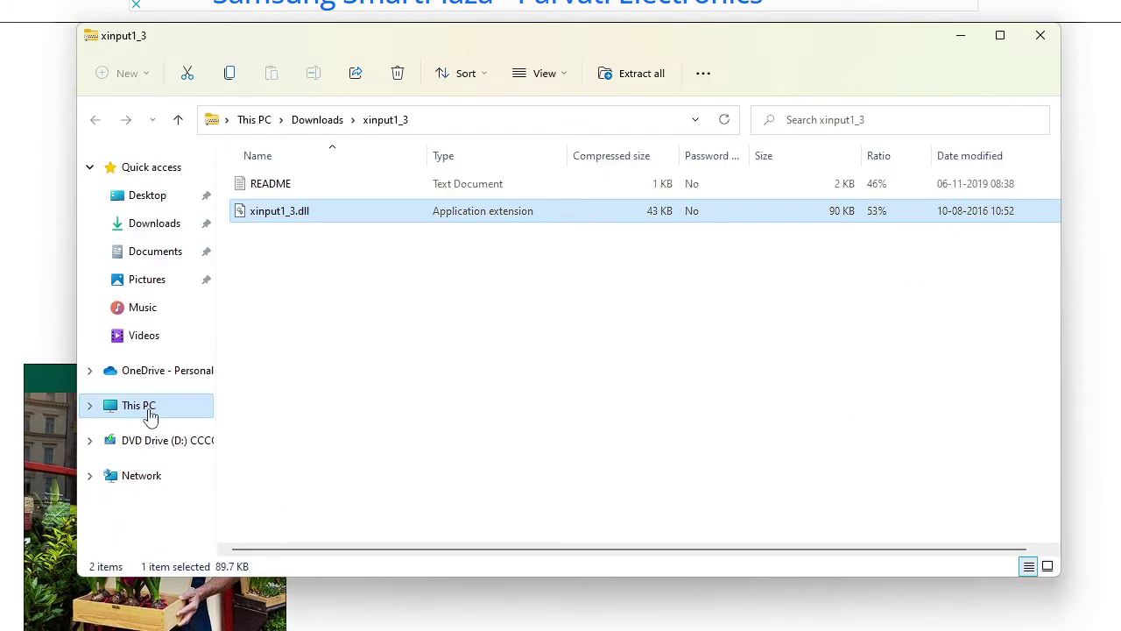
Step: Navigate through This PC and Local Disk (C:) into C:\Windows\System32
left_click(151, 415)
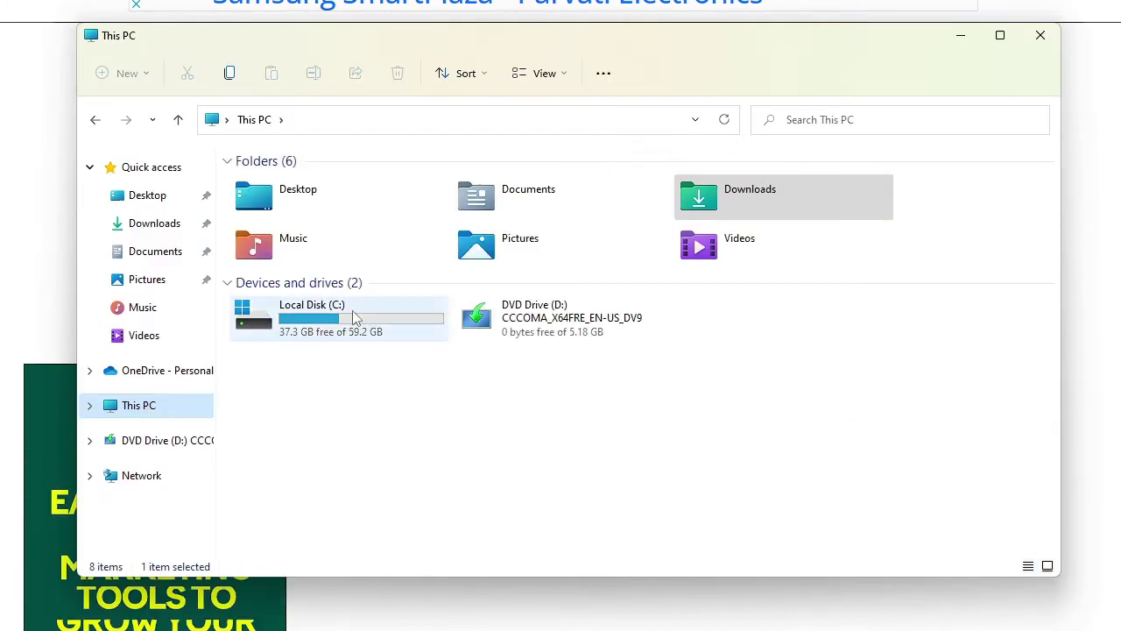
double_click(355, 317)
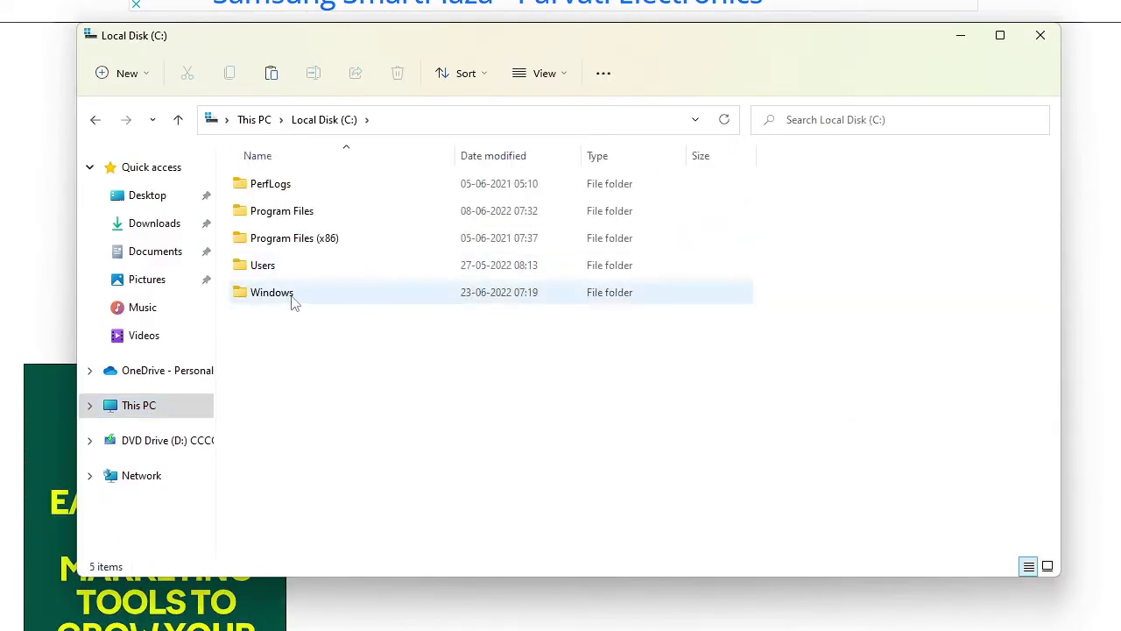
double_click(289, 294)
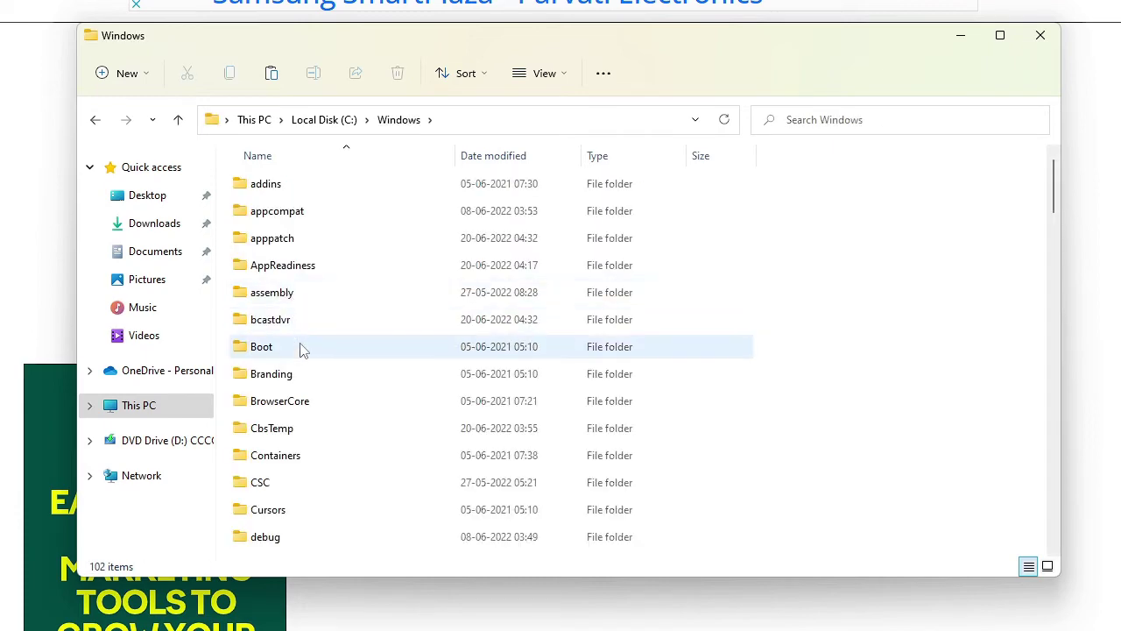
scroll(303, 348, "down", 1)
scroll(302, 350, "down", 10)
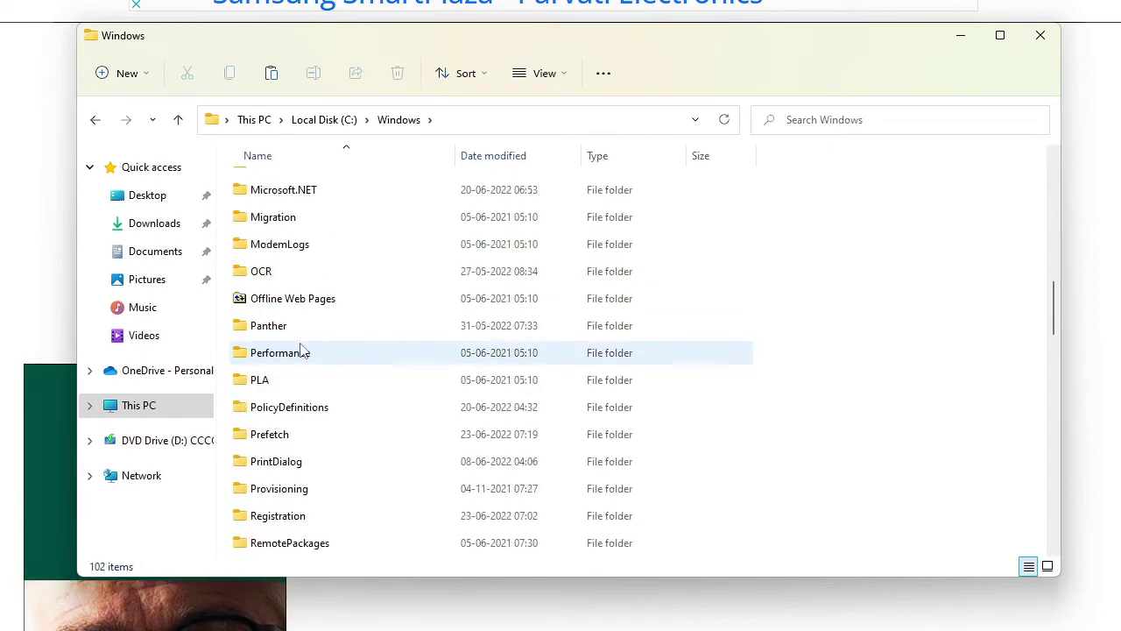
scroll(302, 350, "down", 6)
left_click(296, 490)
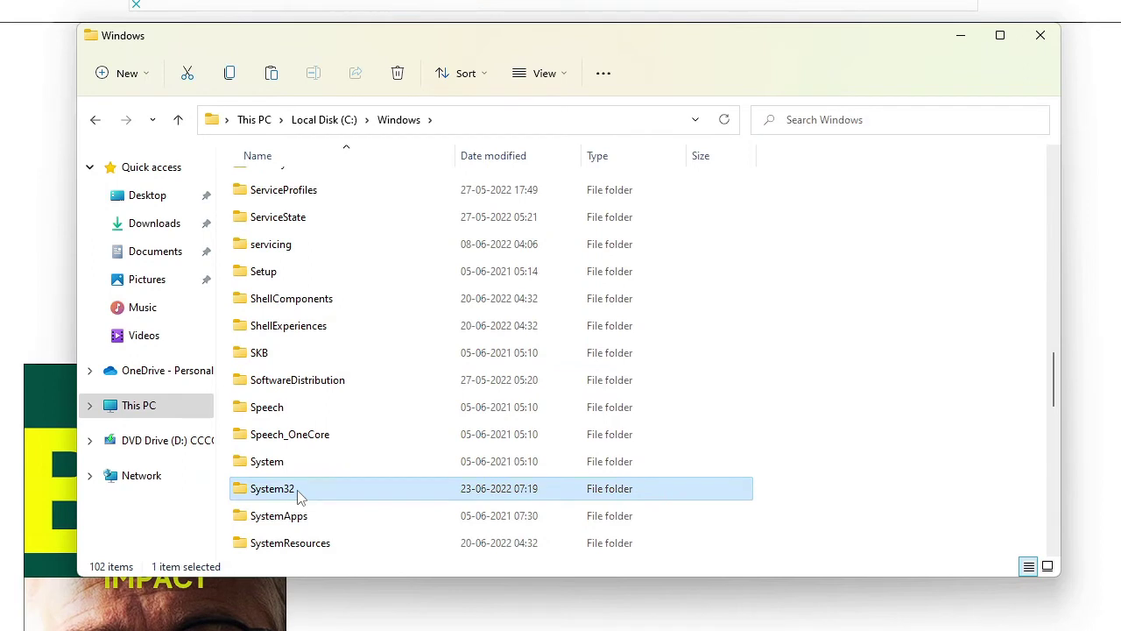
double_click(344, 495)
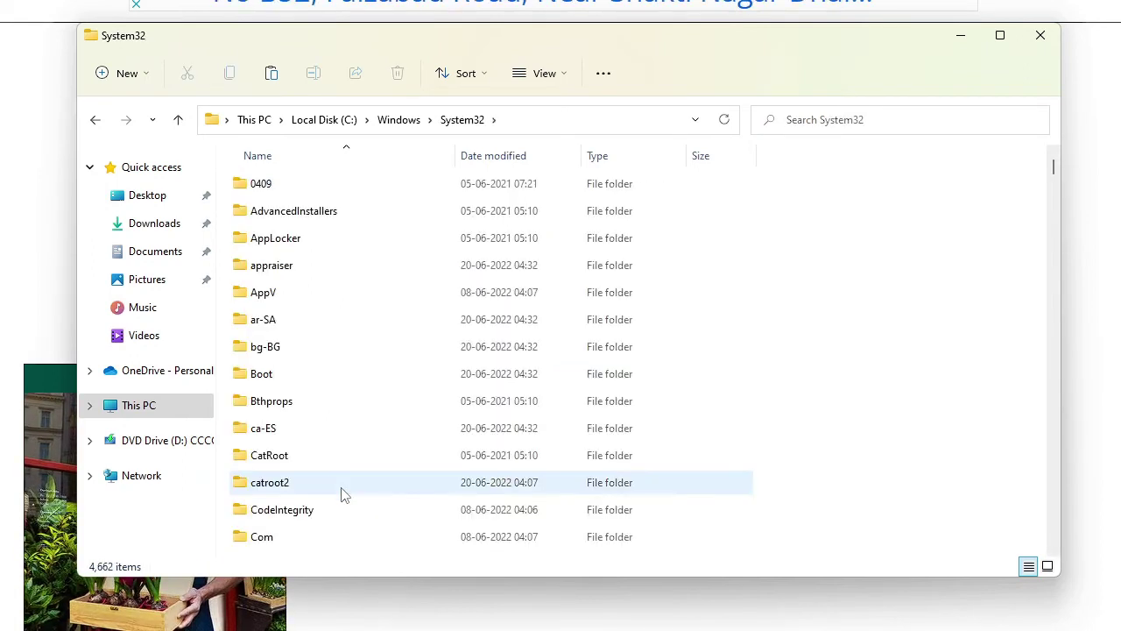
Step: Paste xinput1_3.dll into System32, replacing the existing copy with admin permission, and close the window
right_click(814, 291)
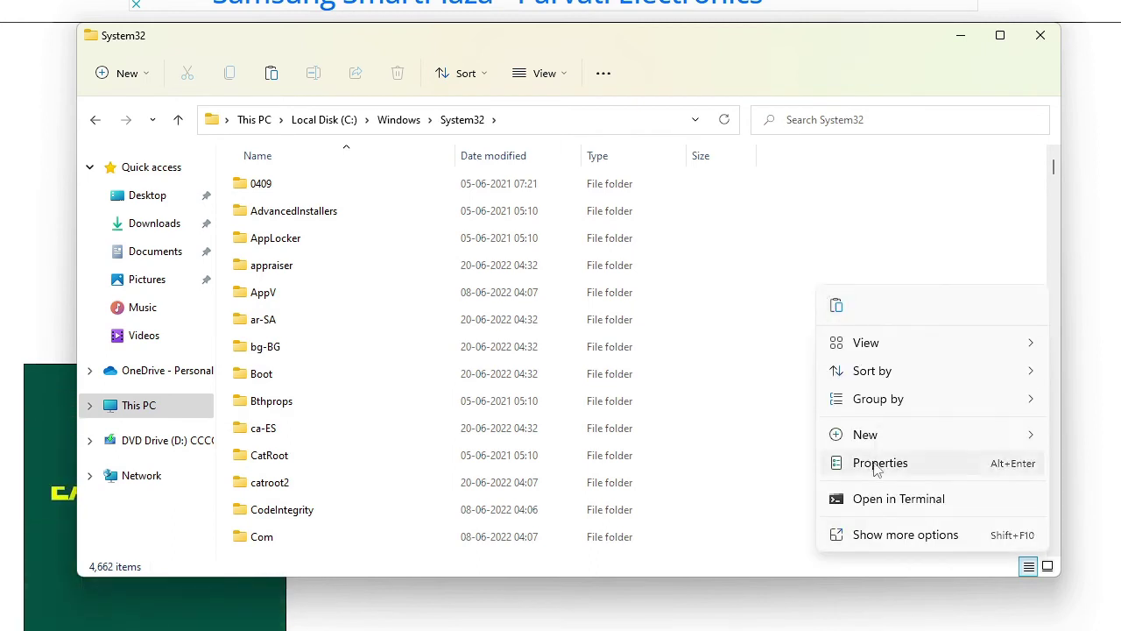
left_click(837, 306)
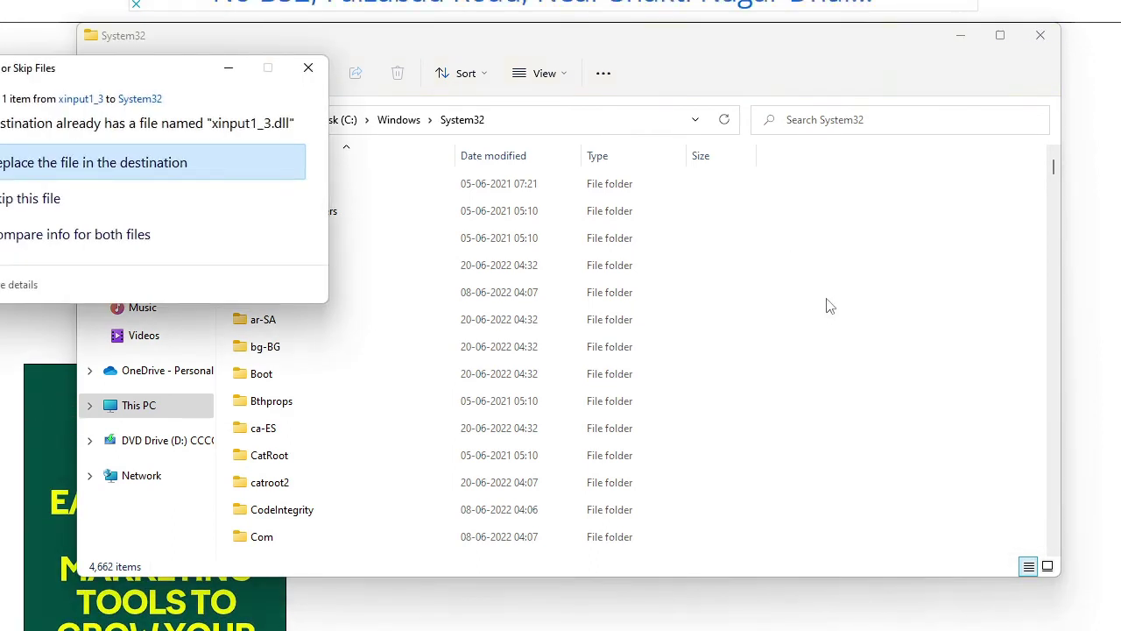
left_click(119, 166)
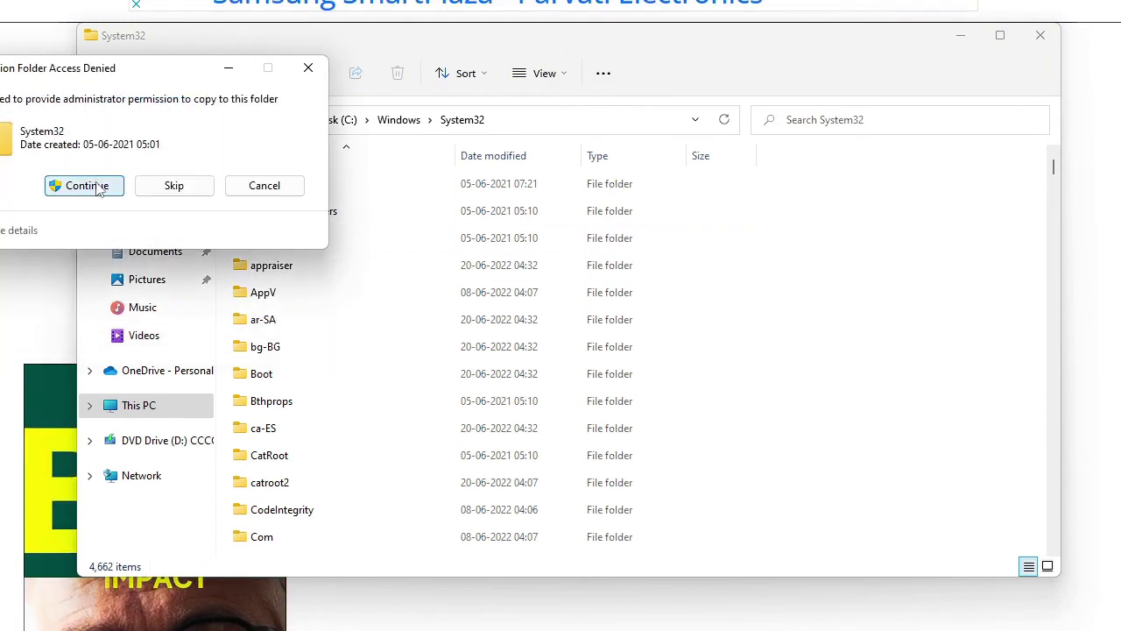
left_click(87, 186)
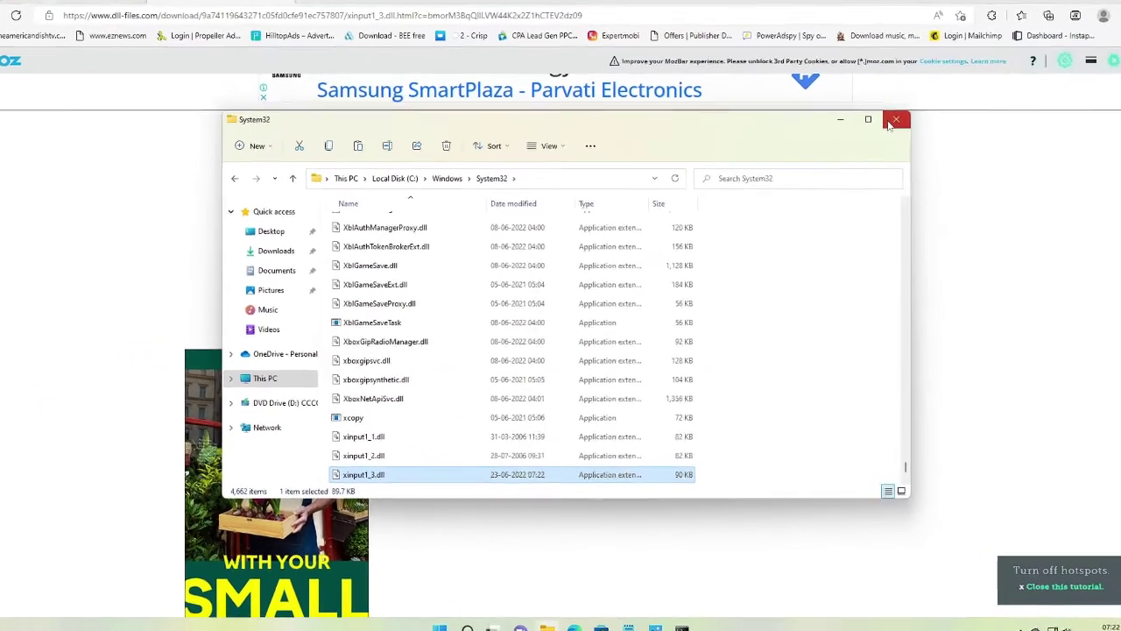
left_click(892, 123)
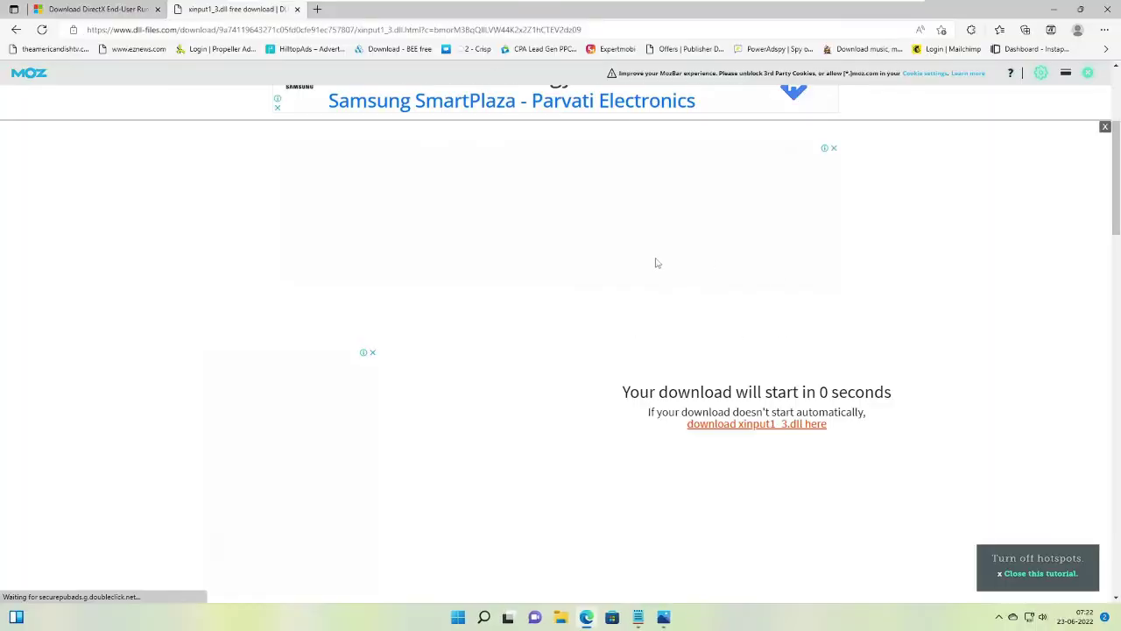